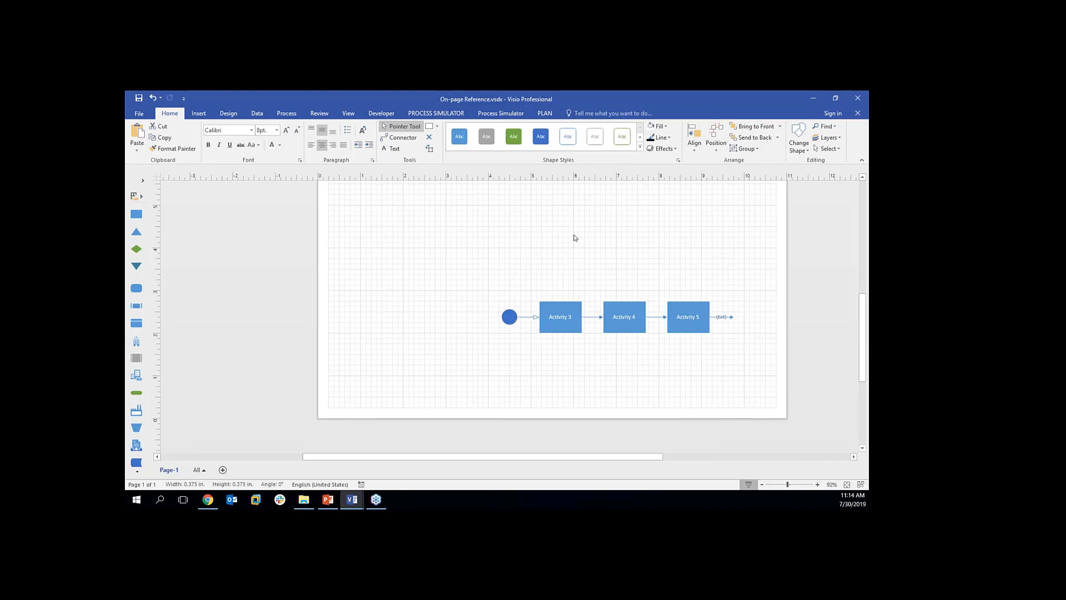
Step: Review the page, shape and zoom targeted by the hyperlink on the on-page reference after Activity 2
{"action": "scroll", "coordinate": [574, 235], "scroll_direction": "down", "scroll_amount": 10}
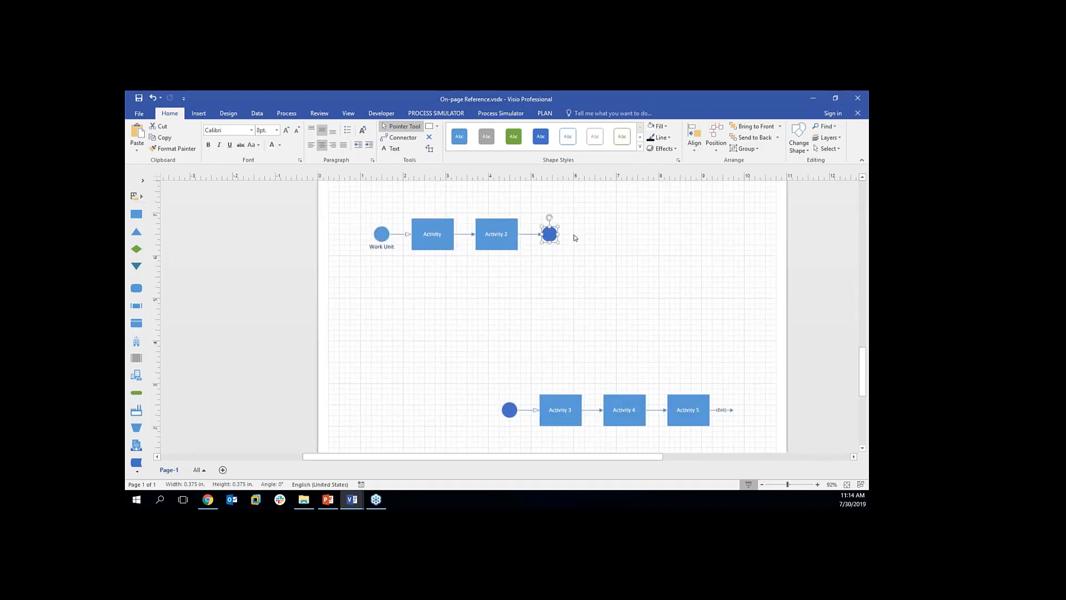
{"action": "left_click", "coordinate": [557, 263]}
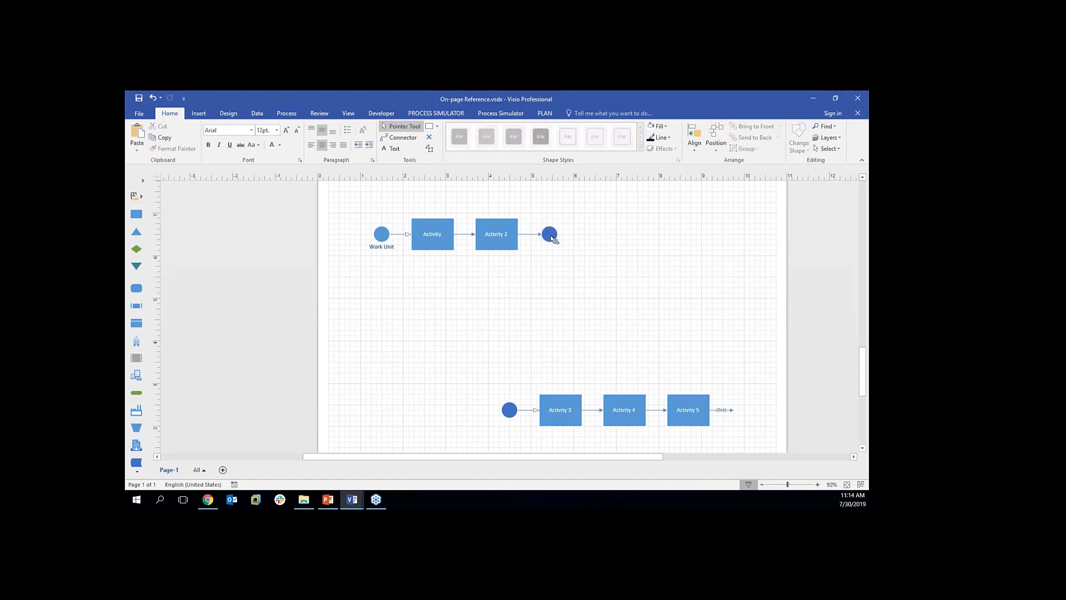
{"action": "right_click", "coordinate": [552, 238]}
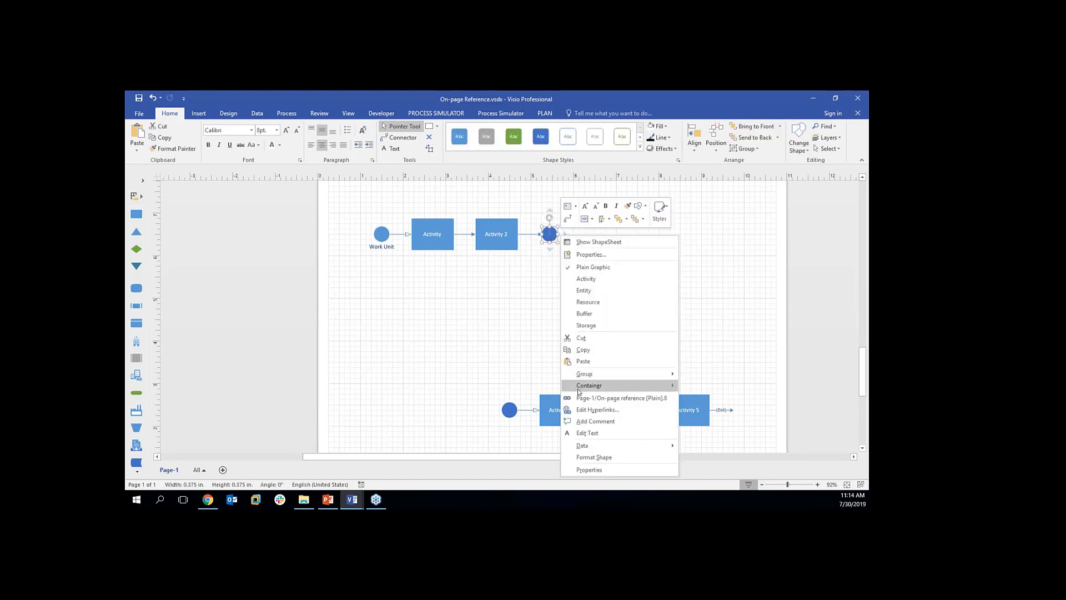
{"action": "left_click", "coordinate": [584, 410]}
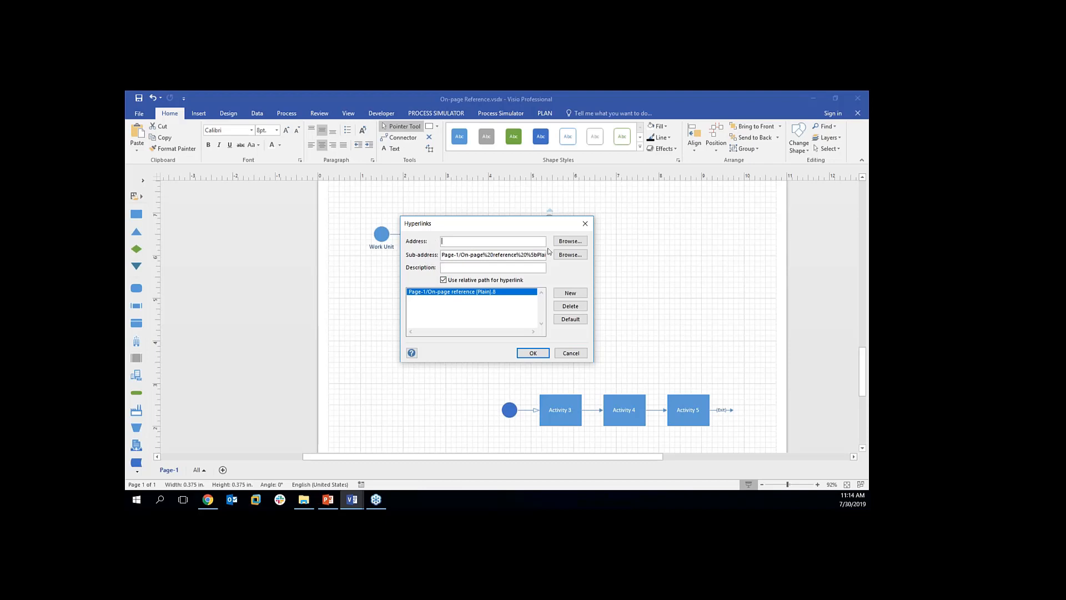
{"action": "left_click", "coordinate": [571, 241]}
{"action": "left_click", "coordinate": [569, 285]}
{"action": "left_click", "coordinate": [572, 255]}
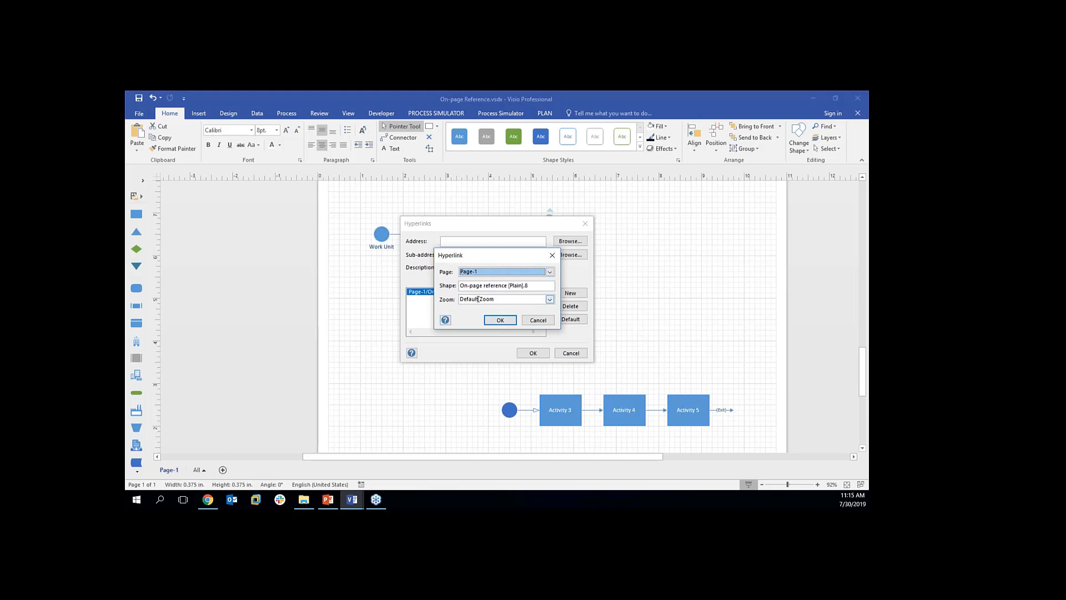
{"action": "left_click", "coordinate": [531, 285]}
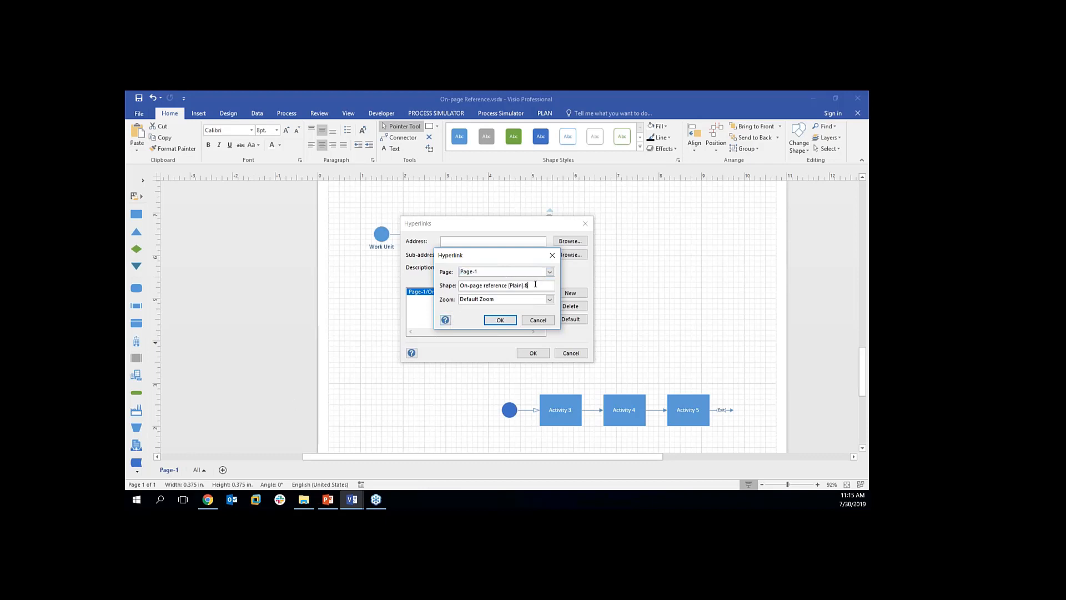
{"action": "left_click", "coordinate": [500, 320]}
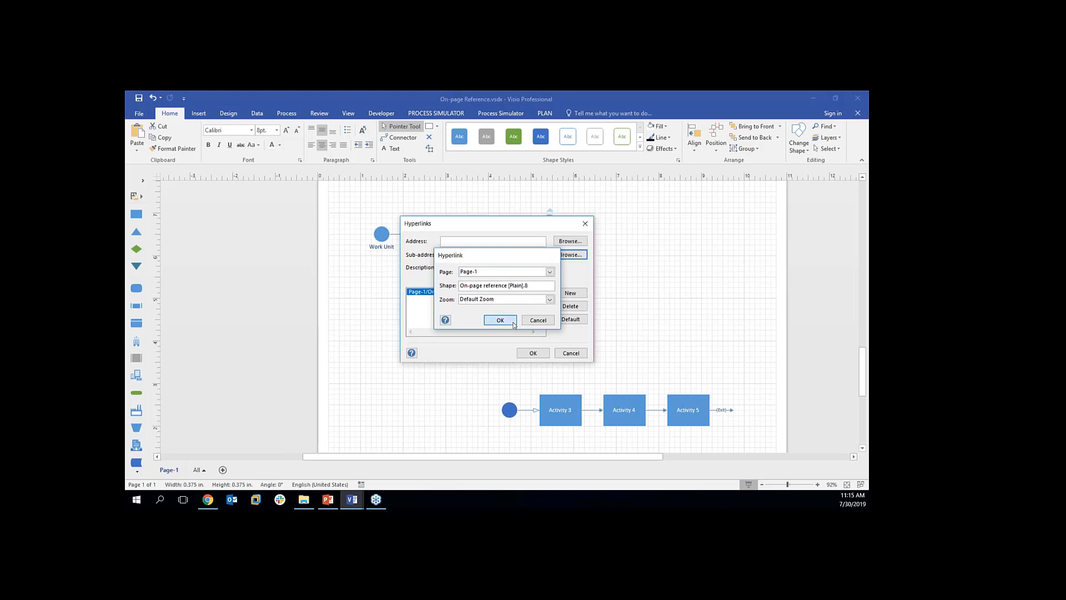
{"action": "key", "text": "Return"}
{"action": "left_click", "coordinate": [570, 230]}
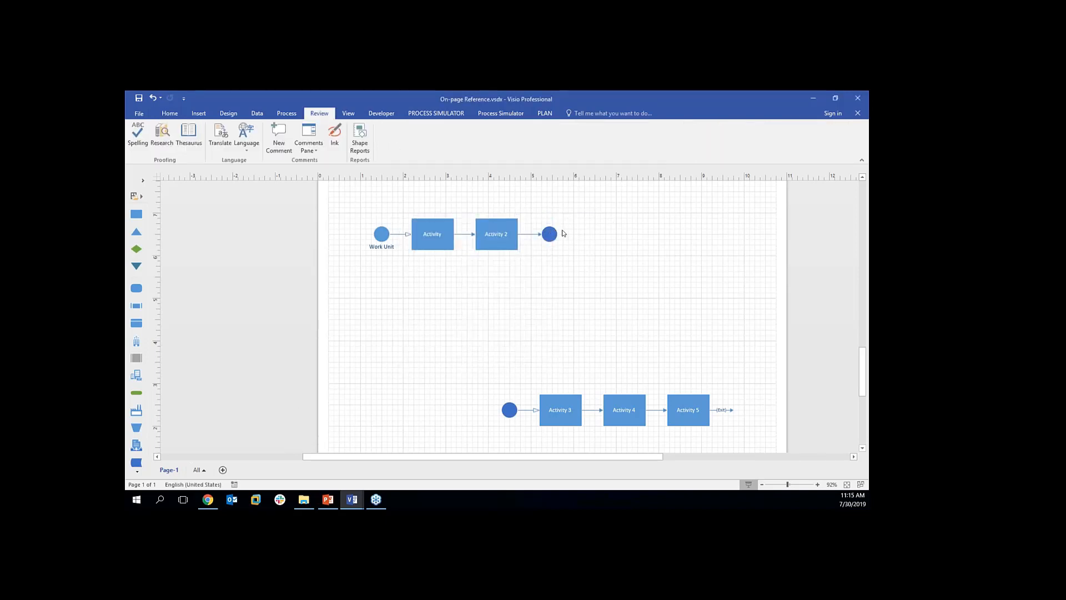
Step: Follow the hyperlink on the on-page reference after Activity 2 and look over both linked flows
{"action": "left_click", "coordinate": [549, 237]}
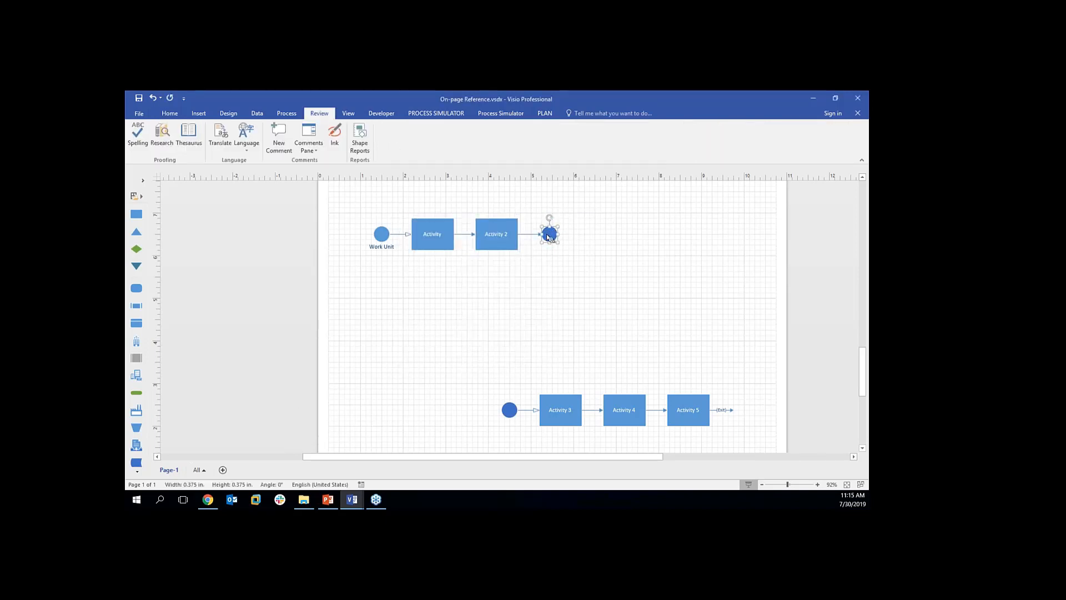
{"action": "left_click", "coordinate": [548, 237], "text": "ctrl"}
{"action": "scroll", "coordinate": [552, 246], "scroll_direction": "up", "scroll_amount": 3}
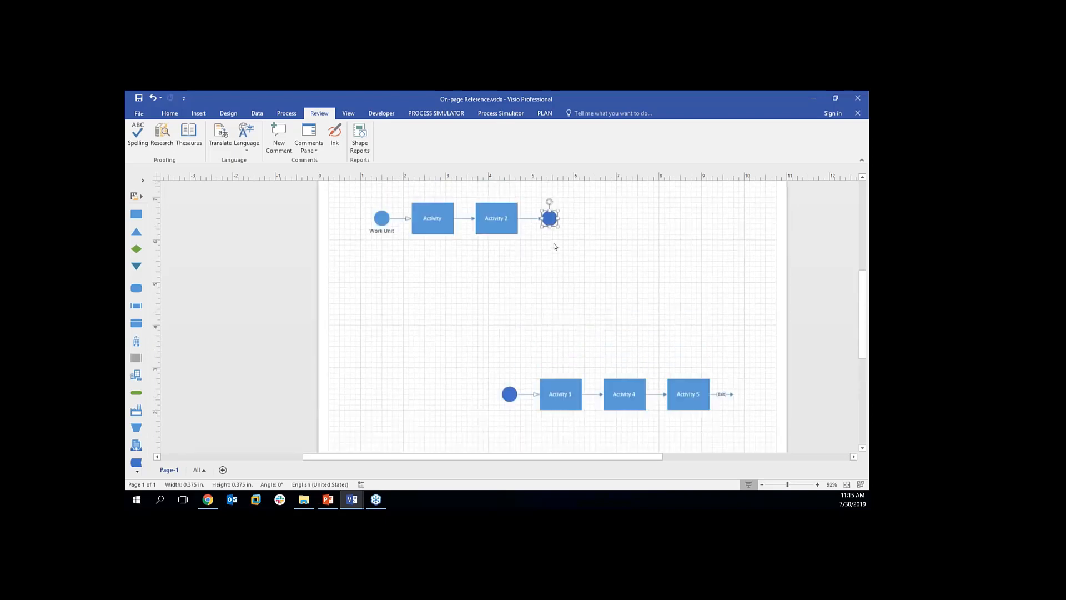
{"action": "scroll", "coordinate": [554, 246], "scroll_direction": "up", "scroll_amount": 5}
{"action": "scroll", "coordinate": [554, 246], "scroll_direction": "down", "scroll_amount": 5}
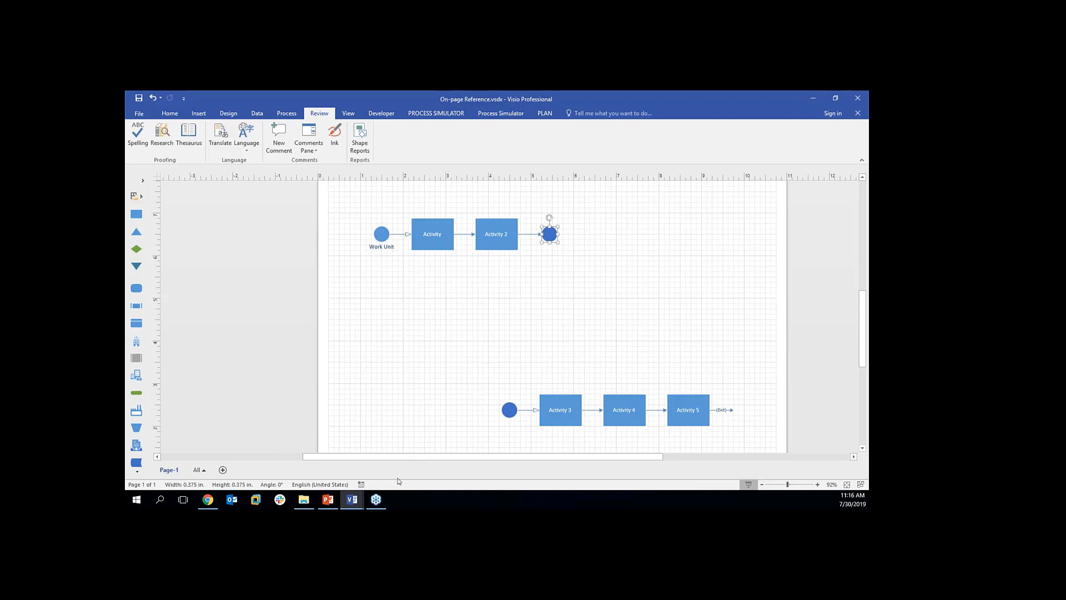
Step: Switch to the PowerPoint presentation and view the Off-page connectors slides 24 and 25
{"action": "left_click", "coordinate": [333, 503]}
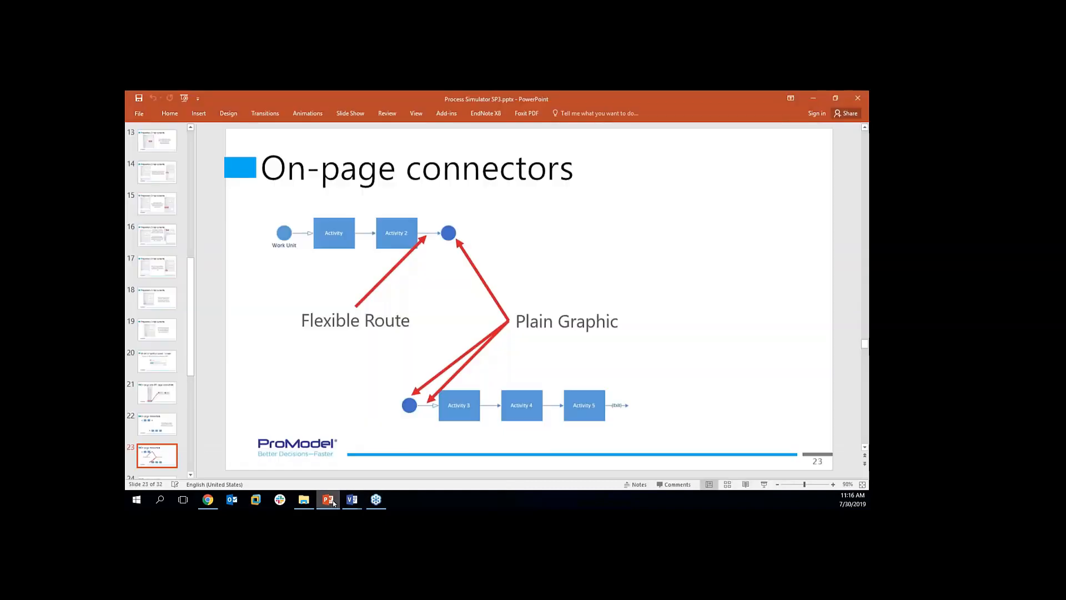
{"action": "left_click", "coordinate": [191, 475]}
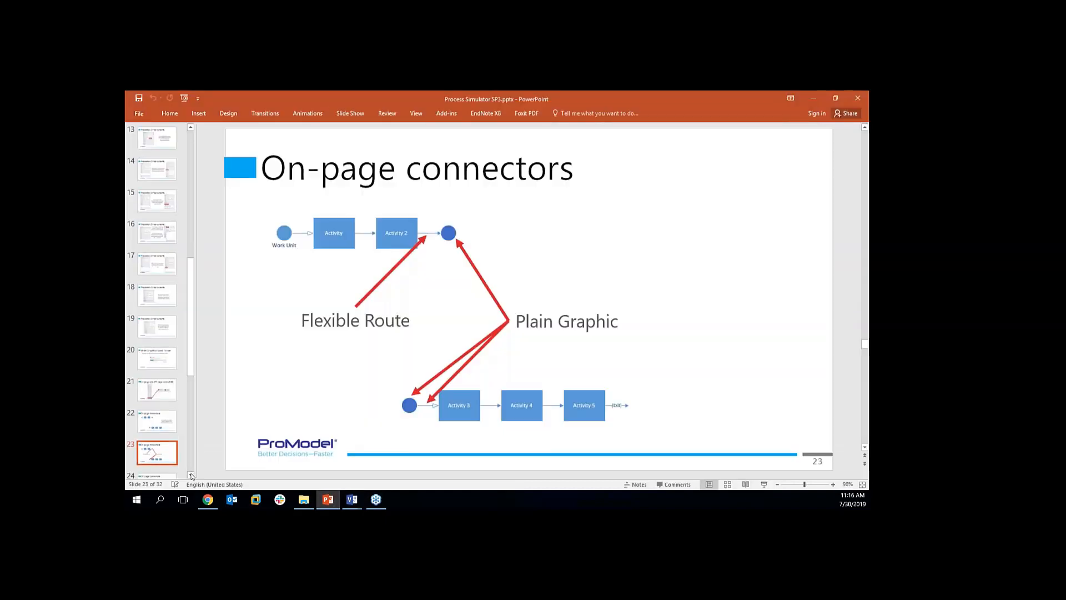
{"action": "left_click", "coordinate": [159, 473]}
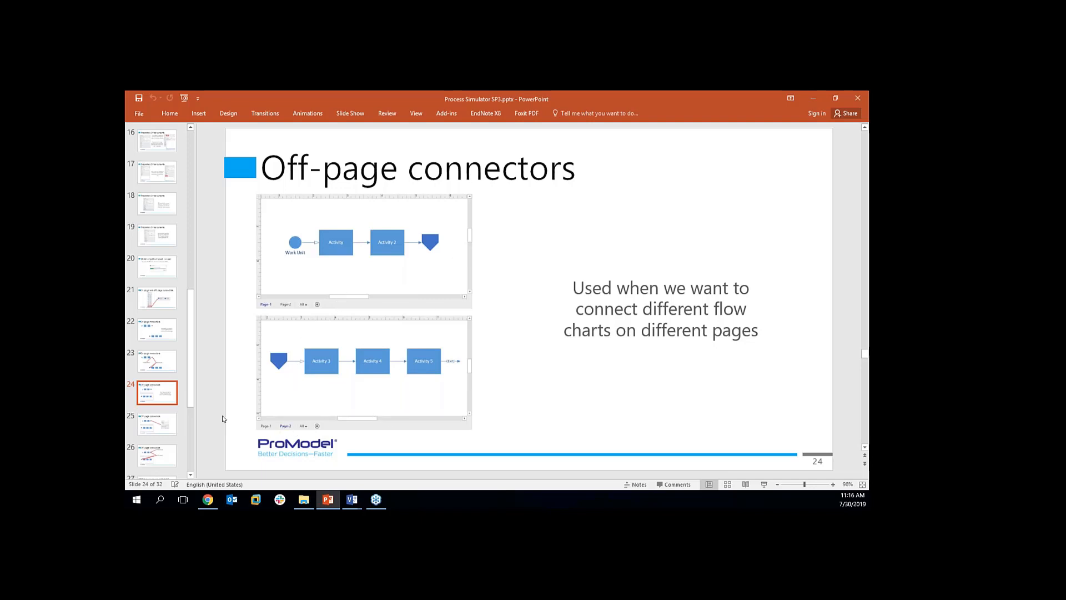
{"action": "left_click", "coordinate": [156, 427]}
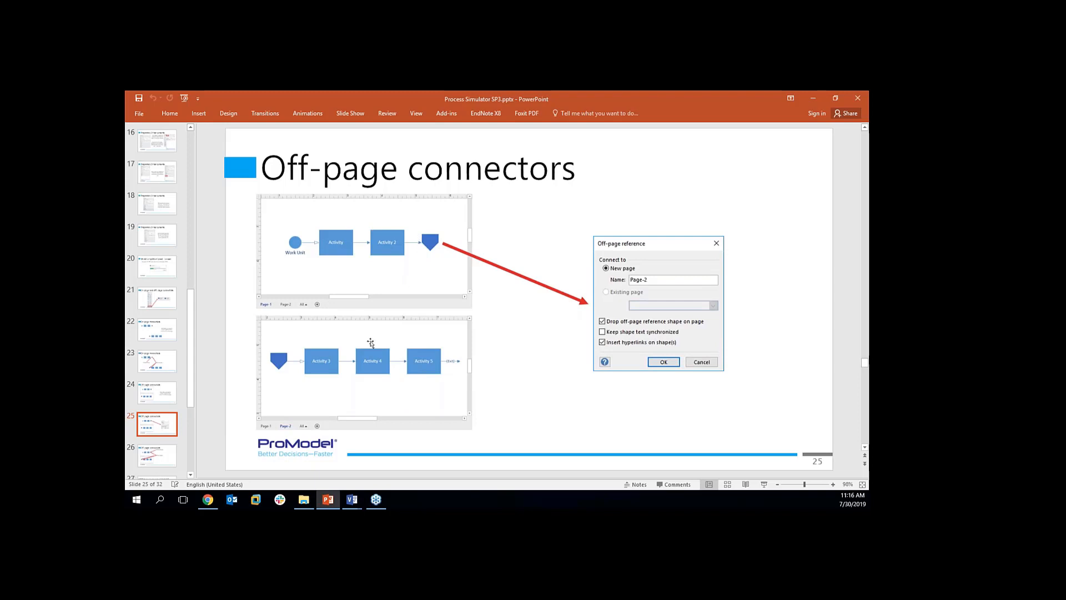
Step: Switch to the Off-page Reference drawing in Visio, view the flow on Page-2 and return to Page-1
{"action": "left_click", "coordinate": [357, 499]}
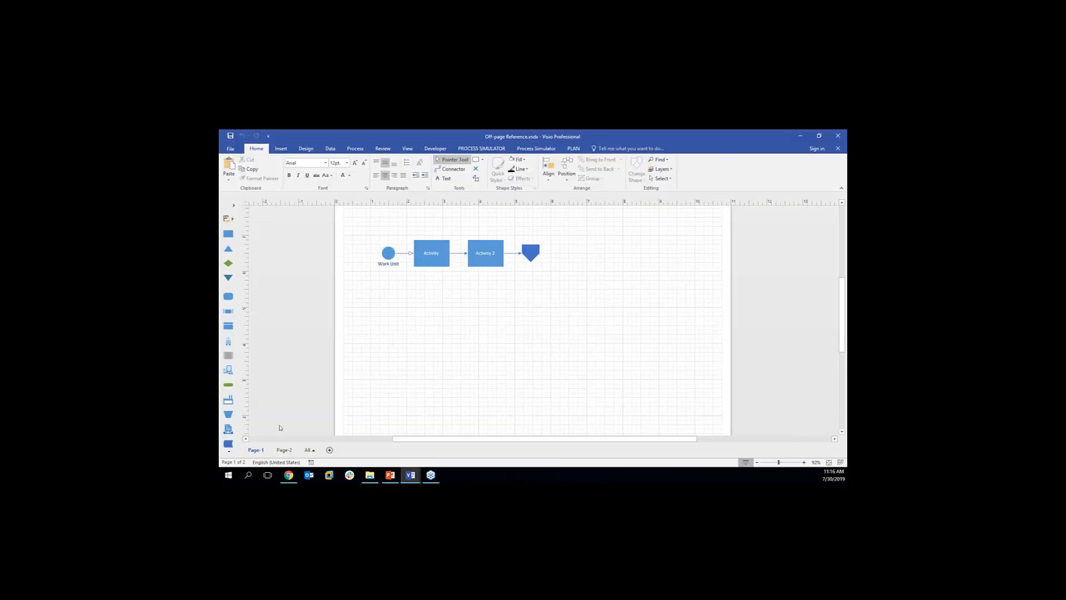
{"action": "left_click", "coordinate": [284, 450]}
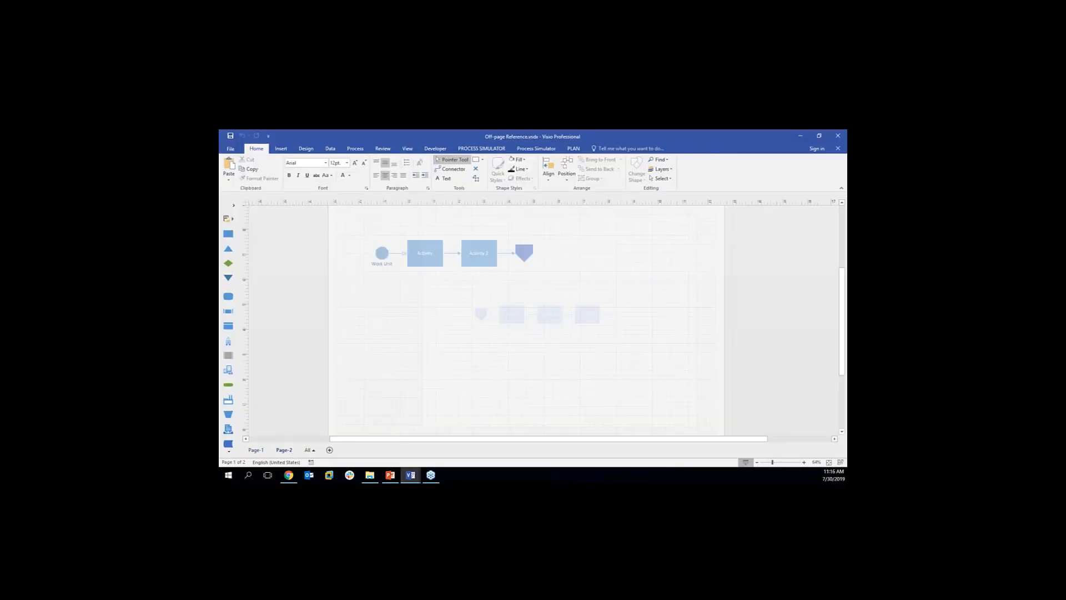
{"action": "left_click", "coordinate": [256, 450]}
Step: Expand and widen the Process Simulator stencil and place an Off-page reference shape below the existing one on Page-1
{"action": "left_click_drag", "start_coordinate": [287, 422], "coordinate": [282, 335]}
{"action": "scroll", "coordinate": [274, 338], "scroll_direction": "down", "scroll_amount": 4}
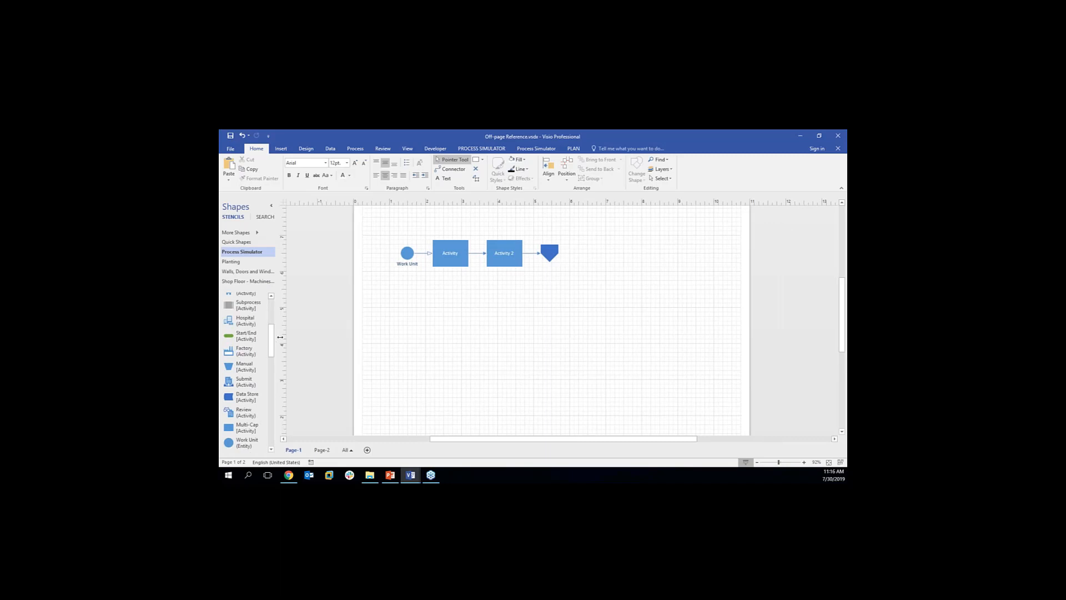
{"action": "left_click_drag", "start_coordinate": [311, 334], "coordinate": [327, 334]}
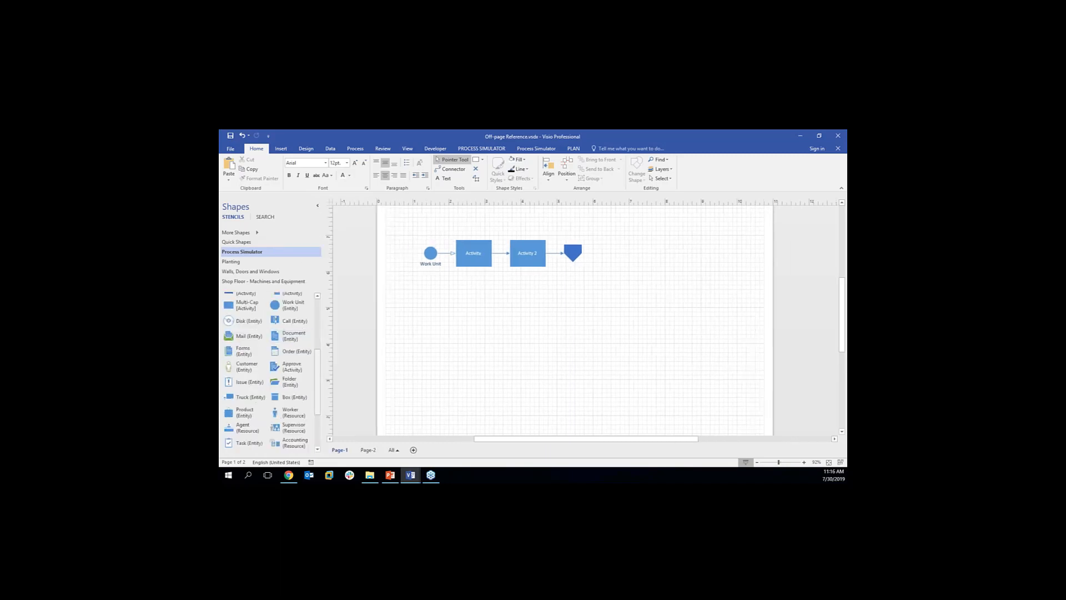
{"action": "left_click_drag", "start_coordinate": [318, 391], "coordinate": [319, 436]}
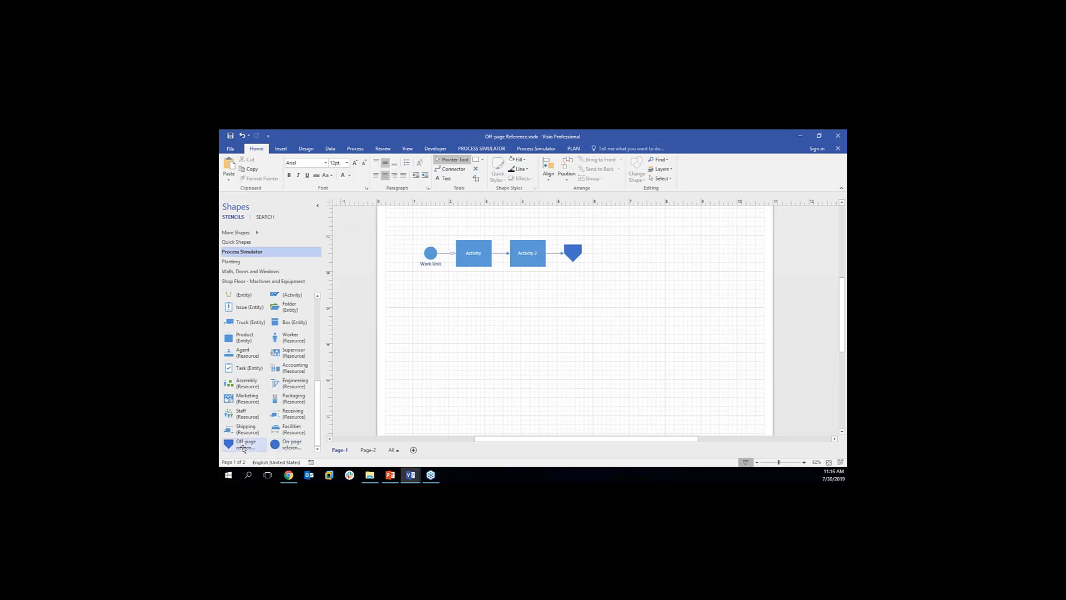
{"action": "left_click_drag", "start_coordinate": [245, 444], "coordinate": [570, 308]}
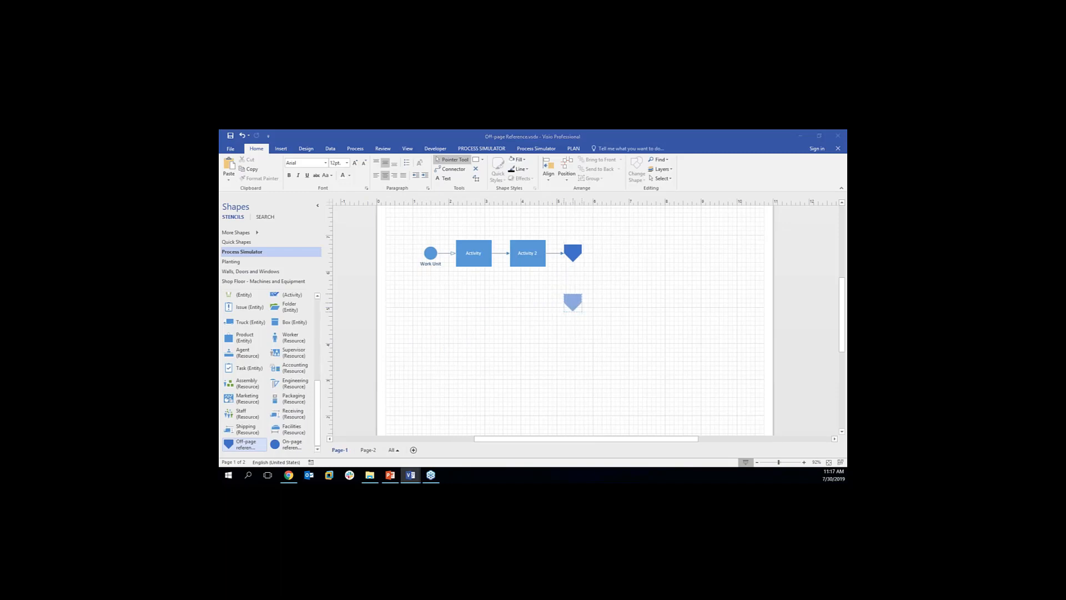
Step: Connect the new off-page reference to the existing Page-2, with the shape text kept synchronized
{"action": "left_click_drag", "start_coordinate": [546, 244], "coordinate": [671, 276]}
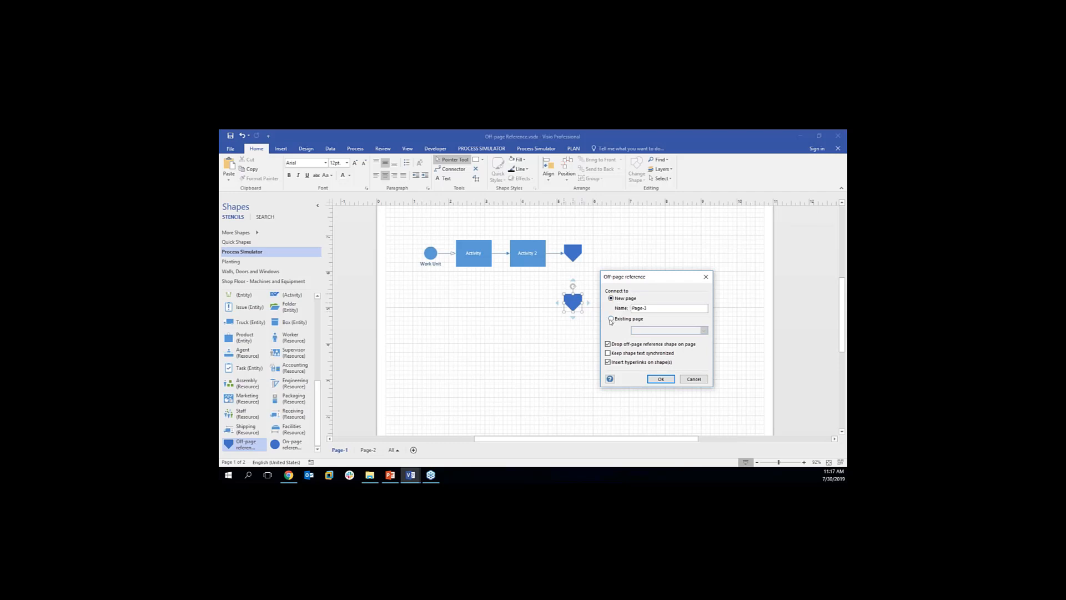
{"action": "left_click", "coordinate": [612, 320]}
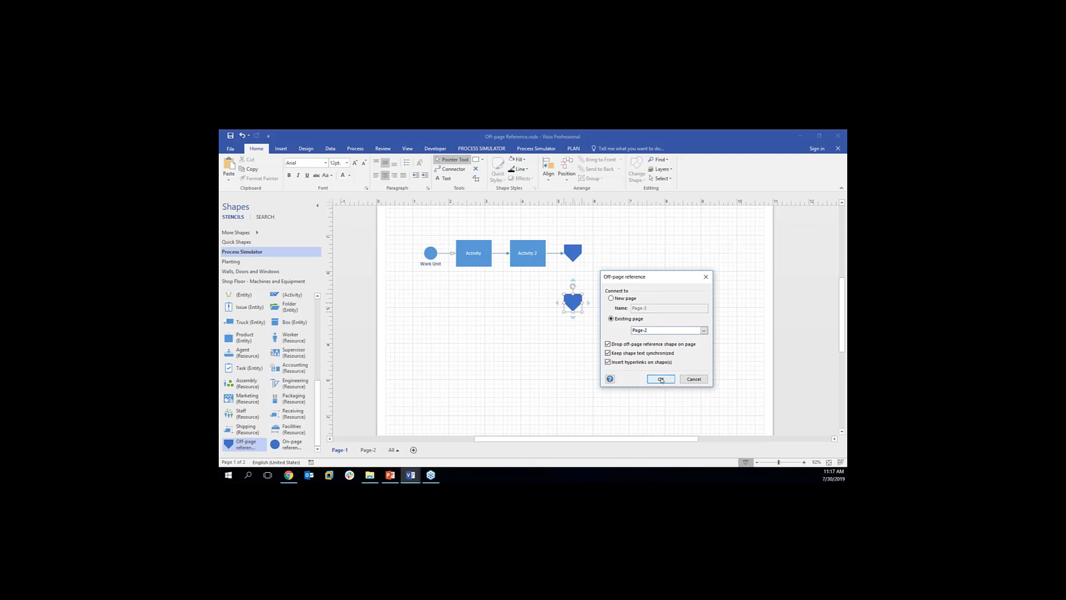
{"action": "left_click", "coordinate": [661, 379]}
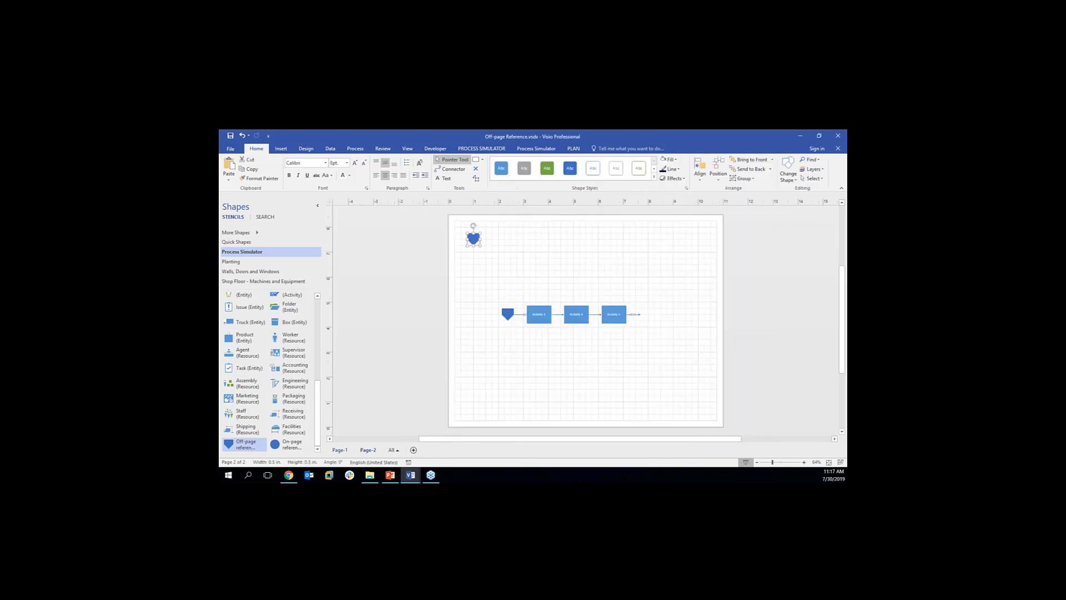
Step: Test the links of the new off-page reference pair by jumping back and forth between Page-2 and Page-1
{"action": "left_click", "coordinate": [477, 243]}
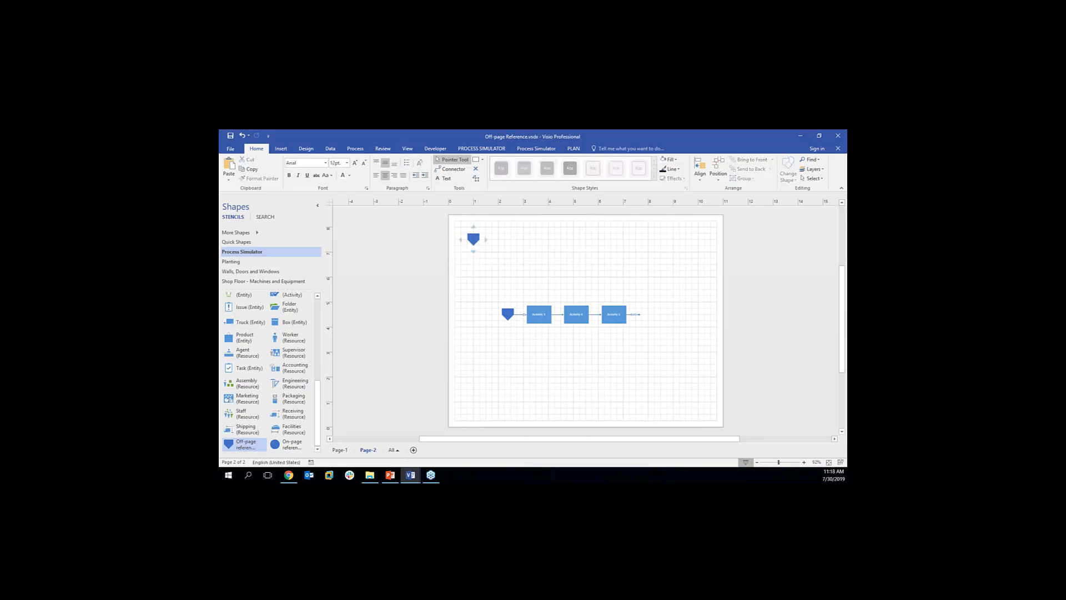
{"action": "double_click", "coordinate": [473, 239]}
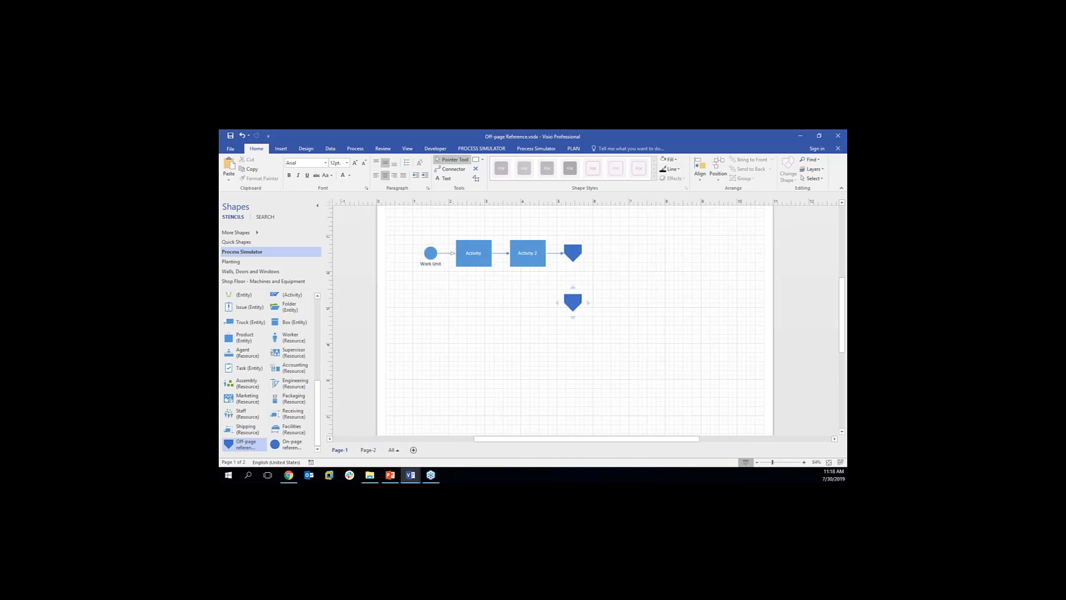
{"action": "double_click", "coordinate": [572, 302]}
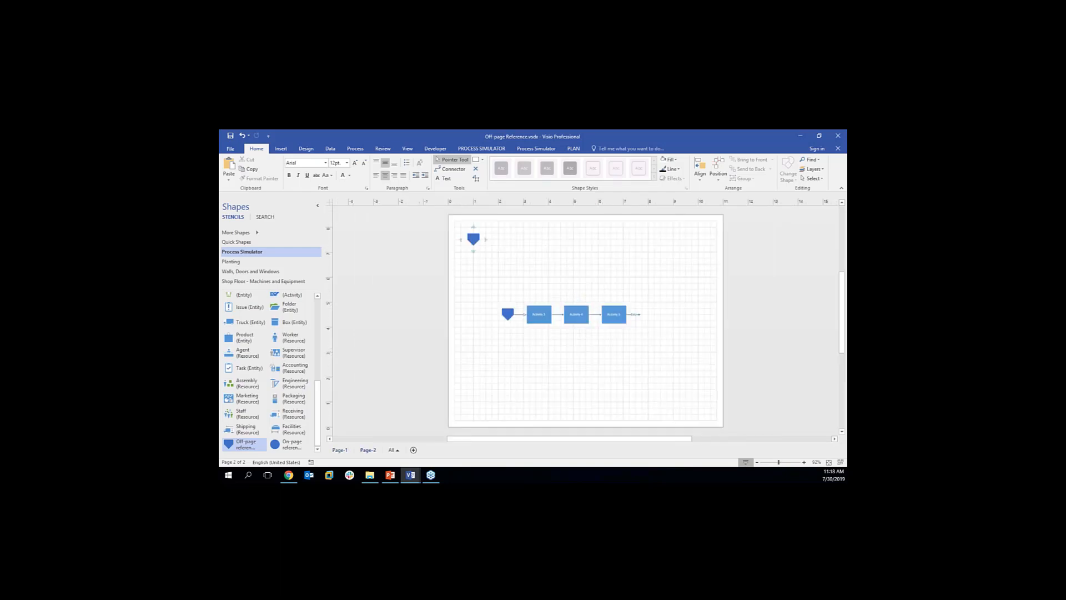
{"action": "double_click", "coordinate": [473, 239]}
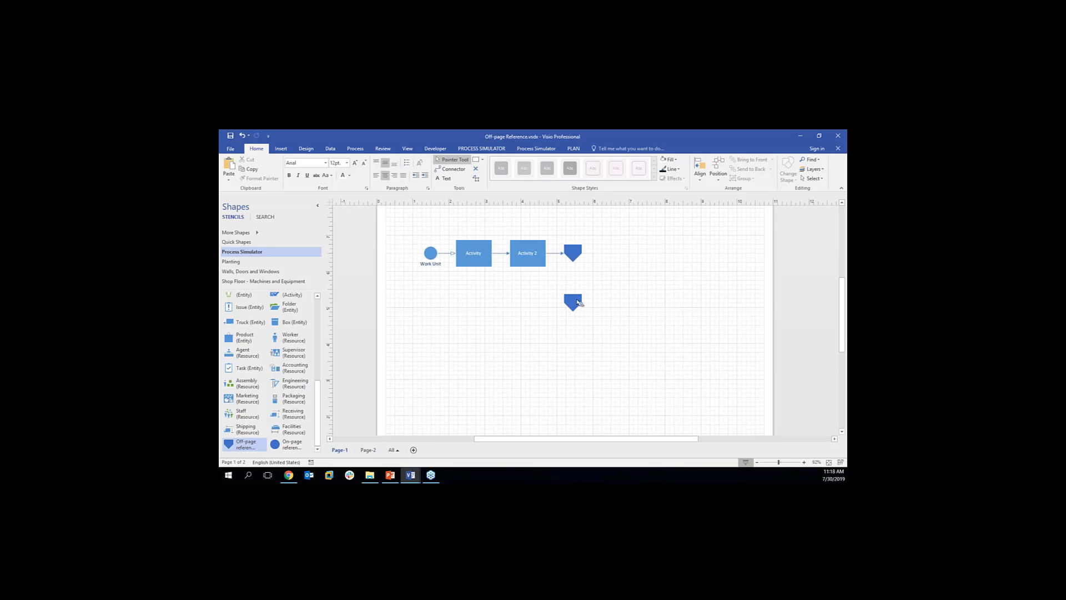
{"action": "double_click", "coordinate": [574, 302]}
{"action": "double_click", "coordinate": [474, 242]}
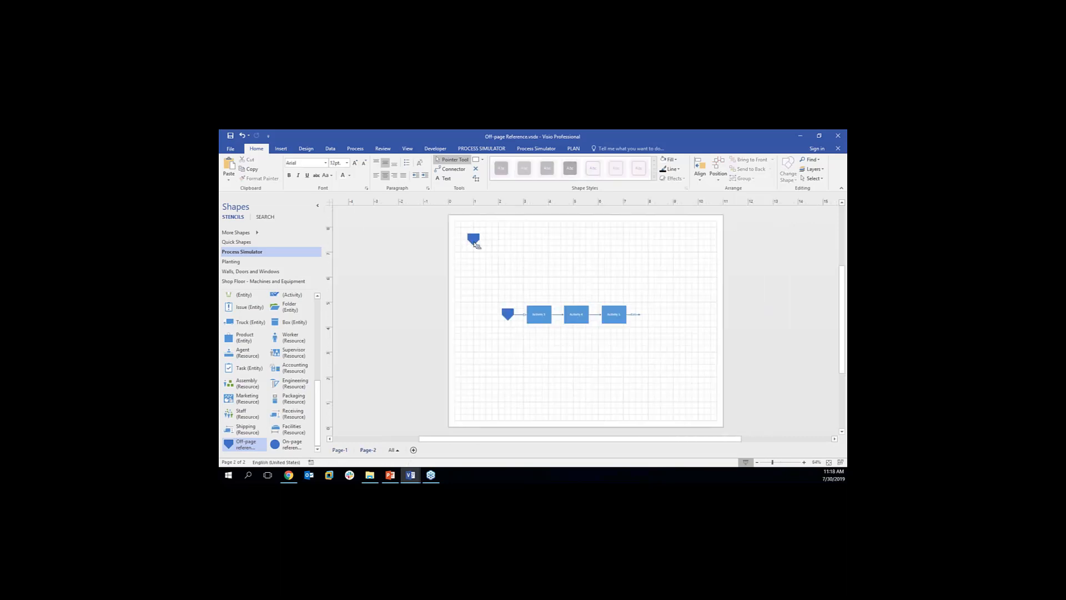
Step: Label the new off-page reference on Page-2 with the text "Step 2"
{"action": "left_click", "coordinate": [475, 243]}
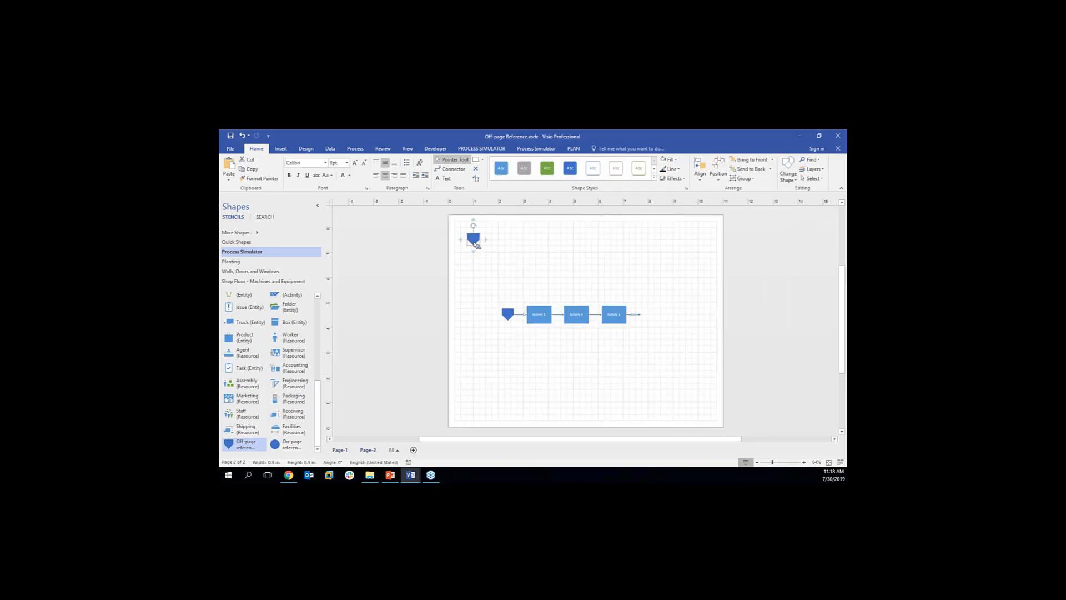
{"action": "right_click", "coordinate": [480, 221]}
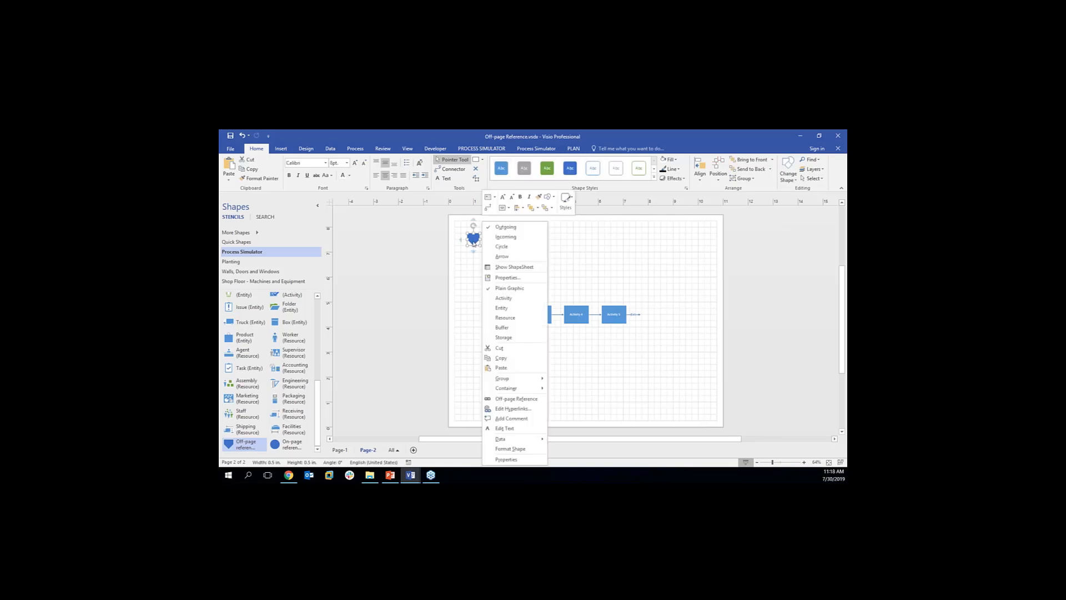
{"action": "key", "text": "Escape"}
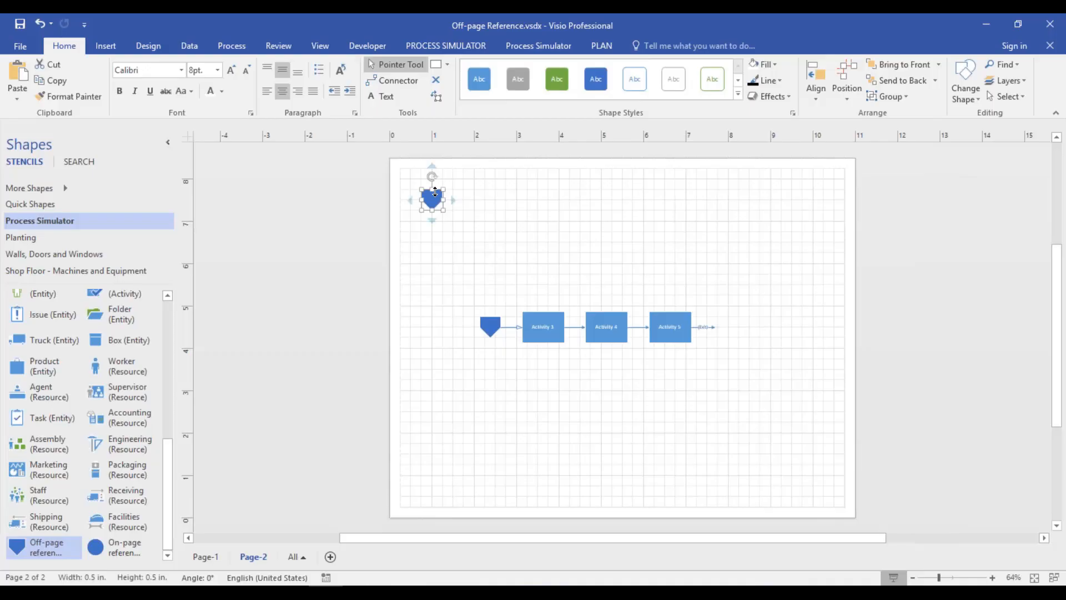
{"action": "right_click", "coordinate": [433, 209]}
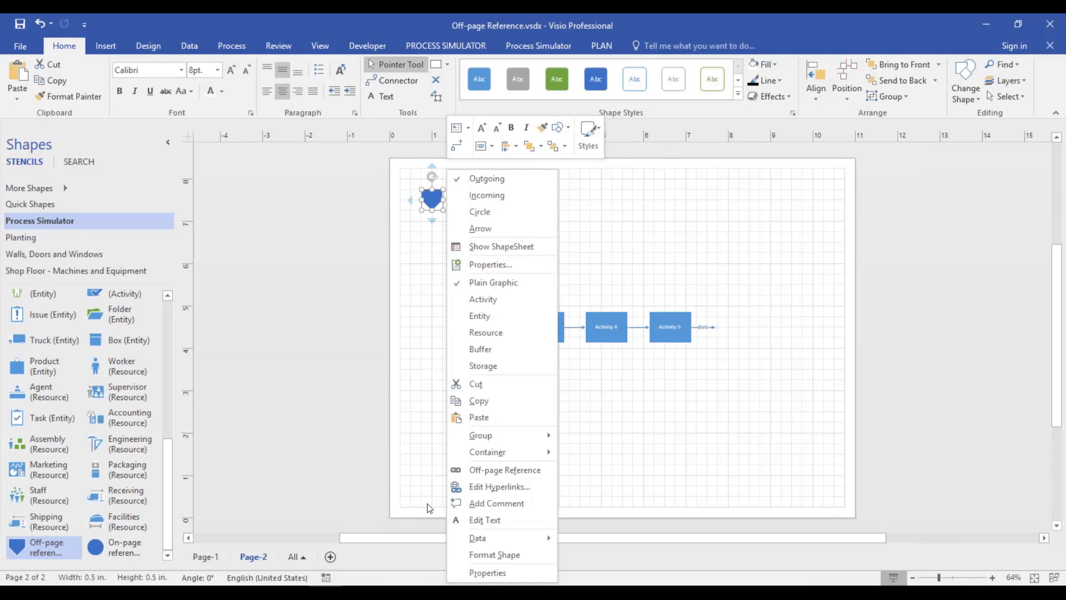
{"action": "left_click", "coordinate": [470, 520]}
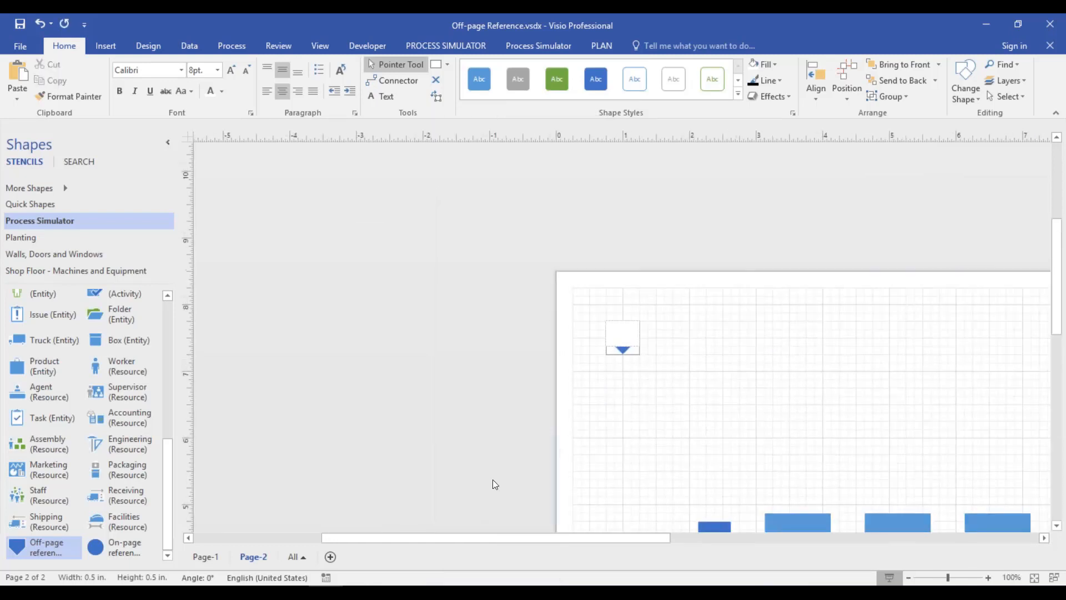
{"action": "type", "text": "Step 2"}
{"action": "left_click", "coordinate": [680, 433]}
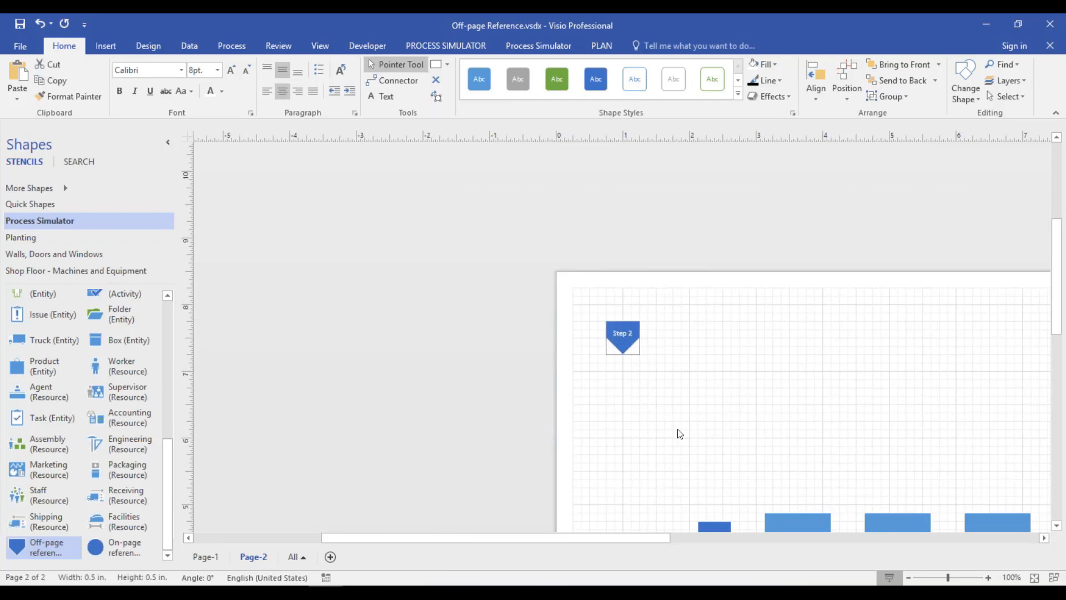
Step: Follow the "Step 2" reference back to Page-1 and inspect the Type and Destination properties of the route leaving Activity 2
{"action": "left_click", "coordinate": [435, 198]}
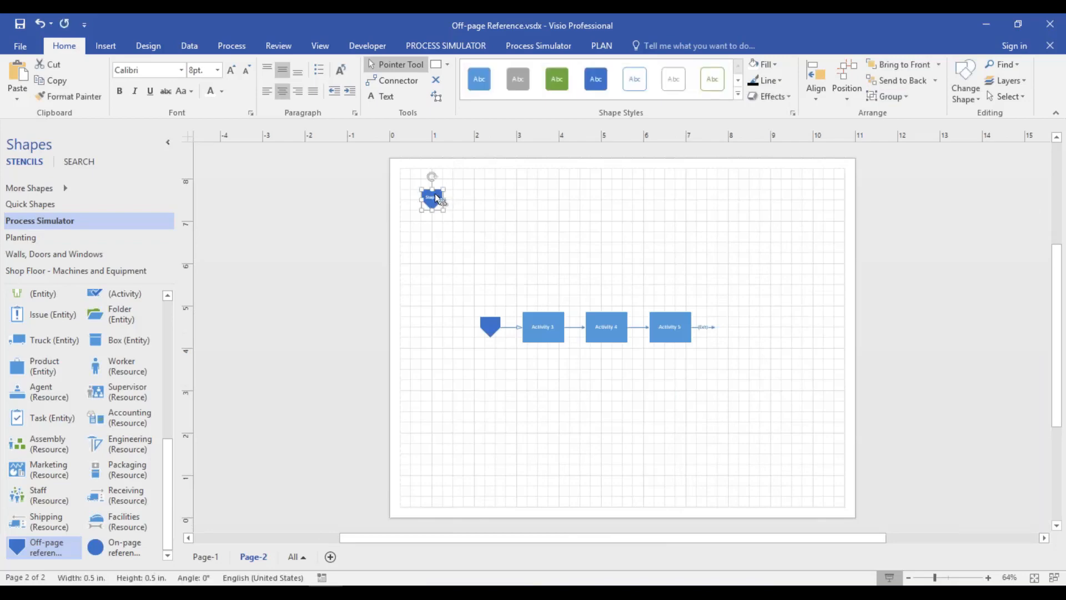
{"action": "double_click", "coordinate": [432, 198]}
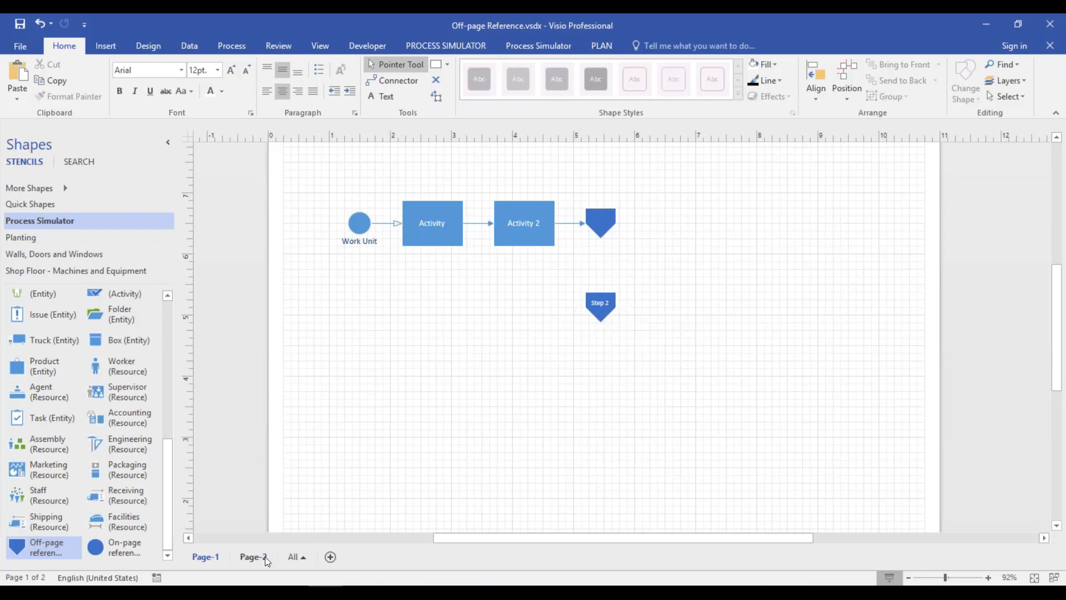
{"action": "left_click", "coordinate": [573, 222]}
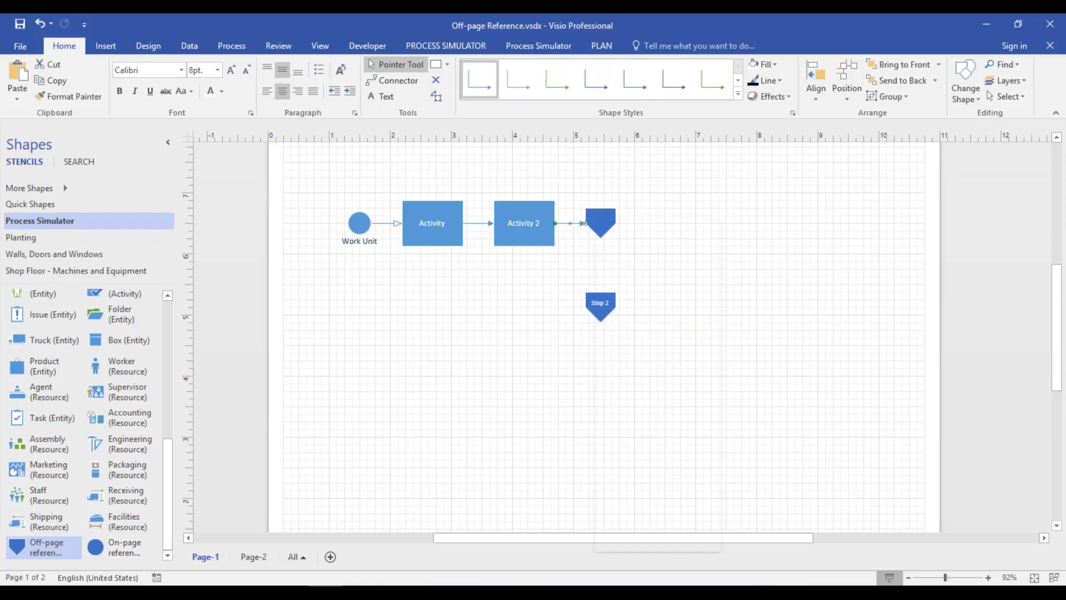
{"action": "right_click", "coordinate": [580, 222]}
{"action": "left_click", "coordinate": [634, 250]}
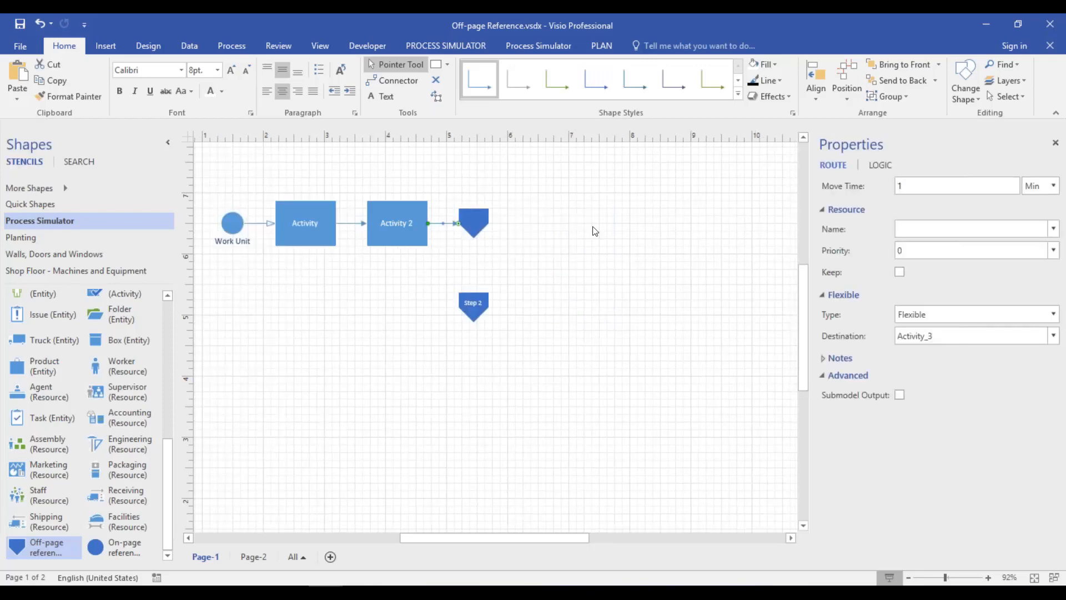
{"action": "left_click", "coordinate": [924, 314]}
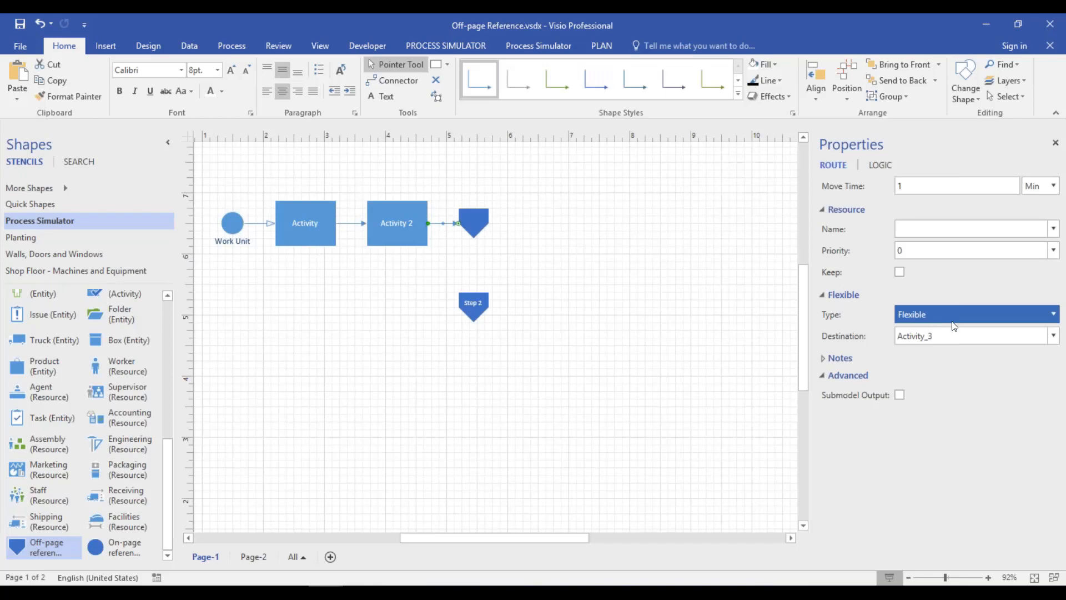
{"action": "left_click", "coordinate": [957, 336]}
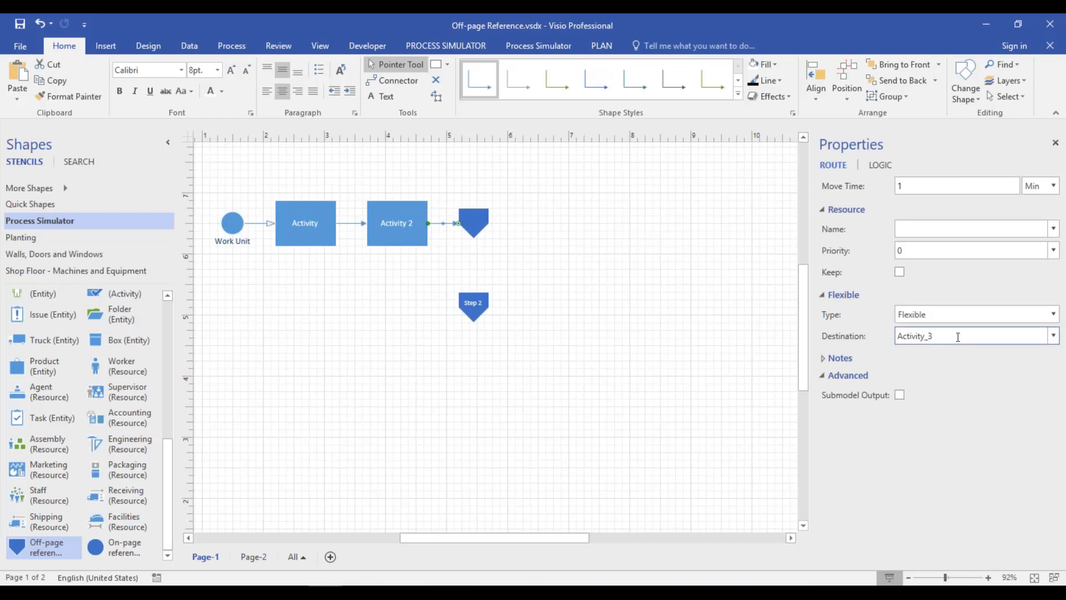
{"action": "double_click", "coordinate": [958, 336]}
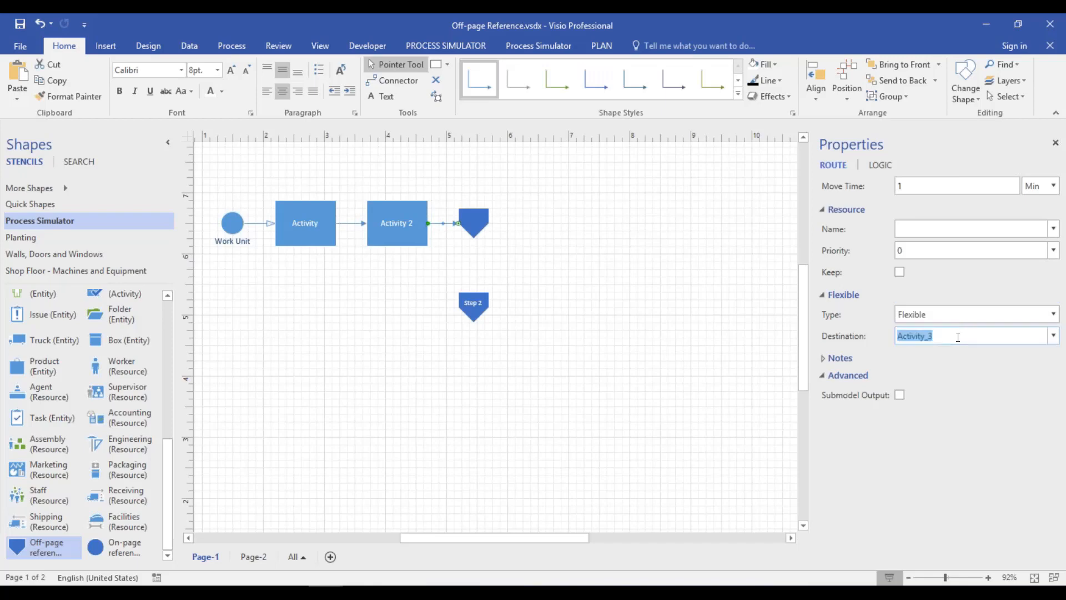
{"action": "left_click", "coordinate": [701, 342]}
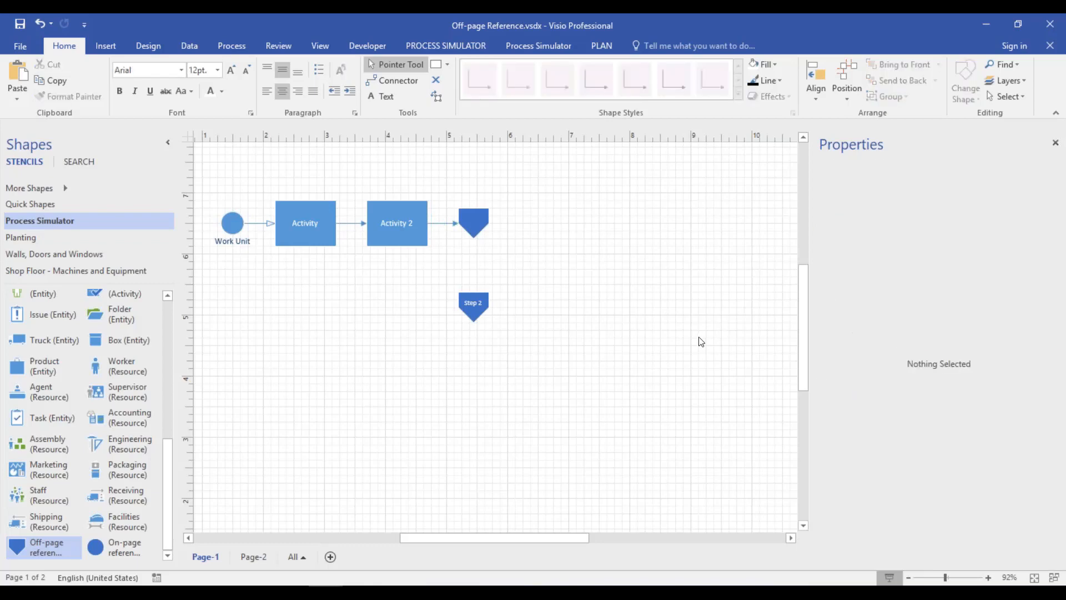
Step: Follow the unlabelled off-page reference to Page-2, inspect its outgoing connector and Activity 3's properties, and return to Page-1
{"action": "left_click", "coordinate": [474, 213]}
{"action": "left_click", "coordinate": [474, 212]}
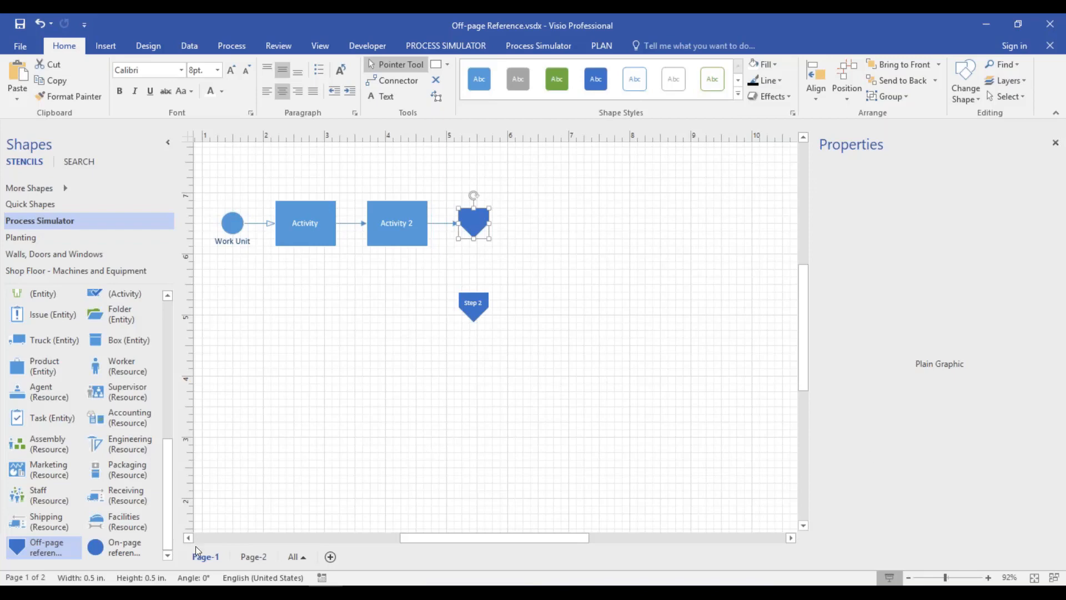
{"action": "double_click", "coordinate": [473, 222]}
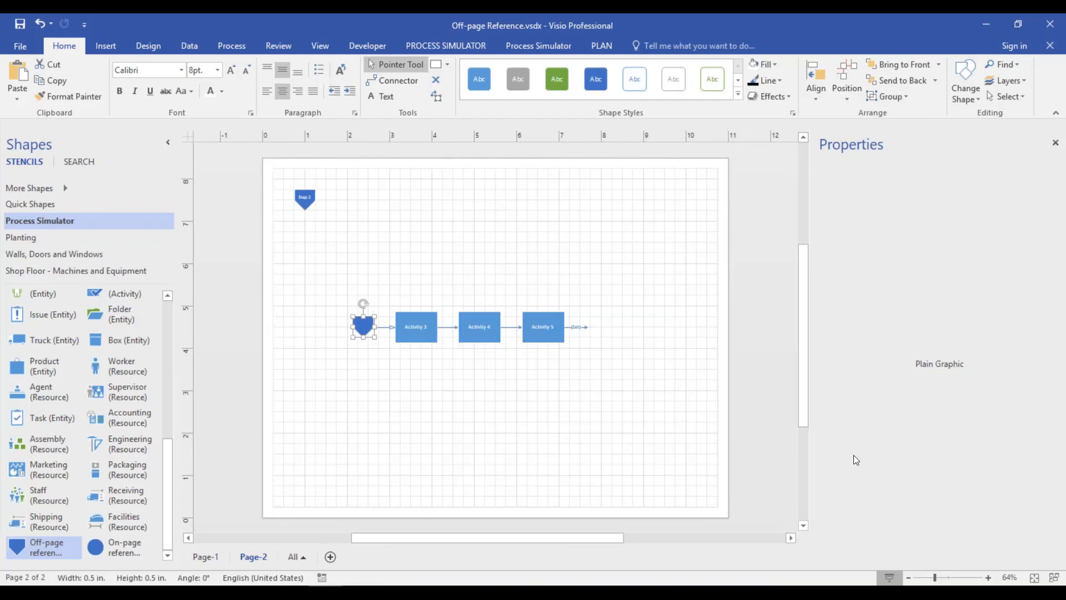
{"action": "double_click", "coordinate": [369, 328]}
{"action": "left_click", "coordinate": [384, 328]}
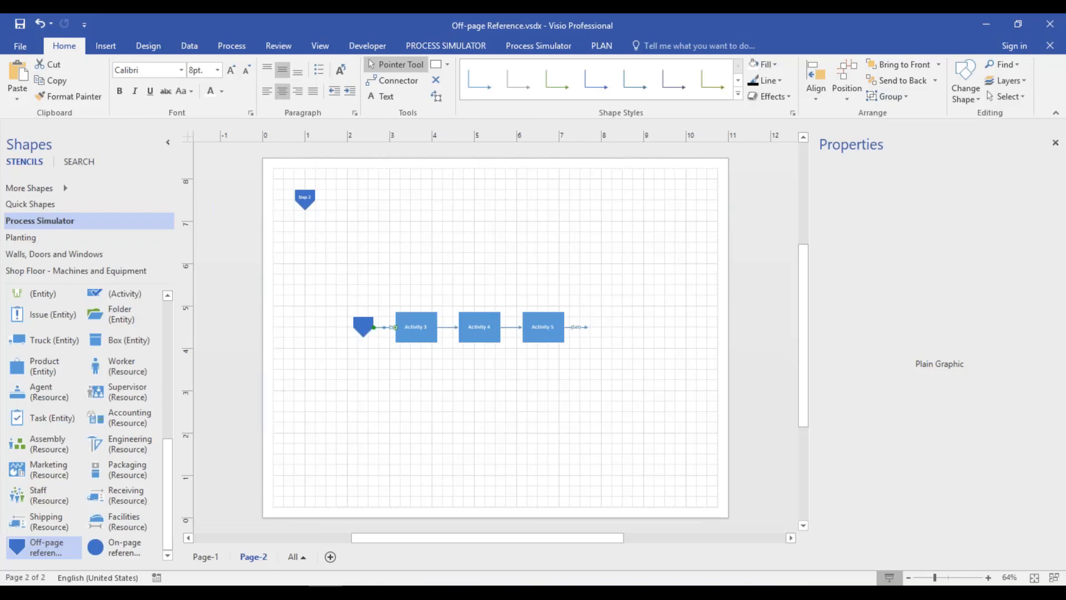
{"action": "left_click", "coordinate": [419, 330]}
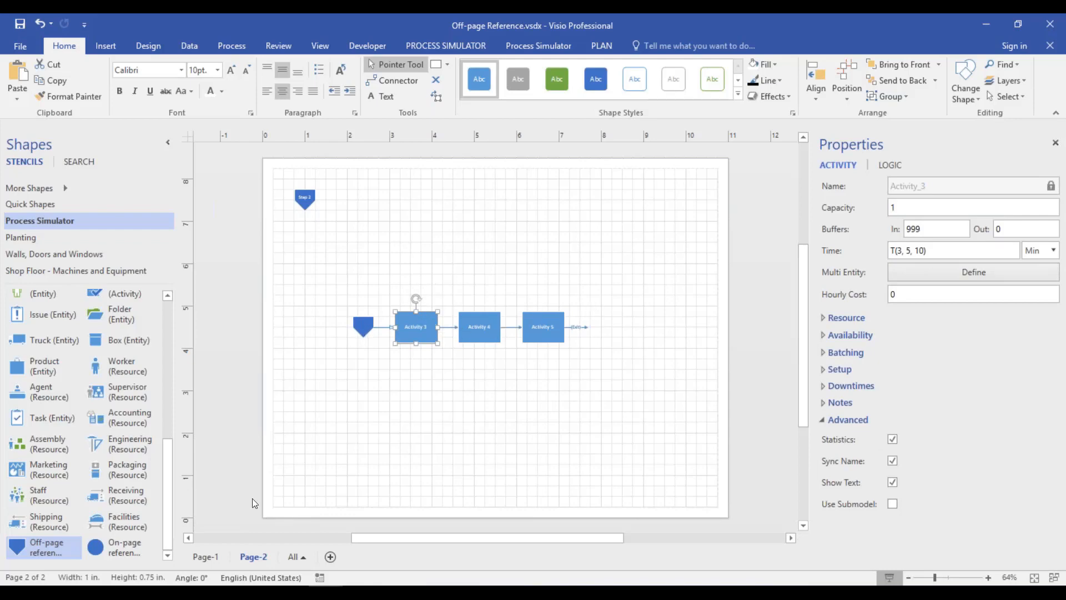
{"action": "left_click", "coordinate": [205, 556]}
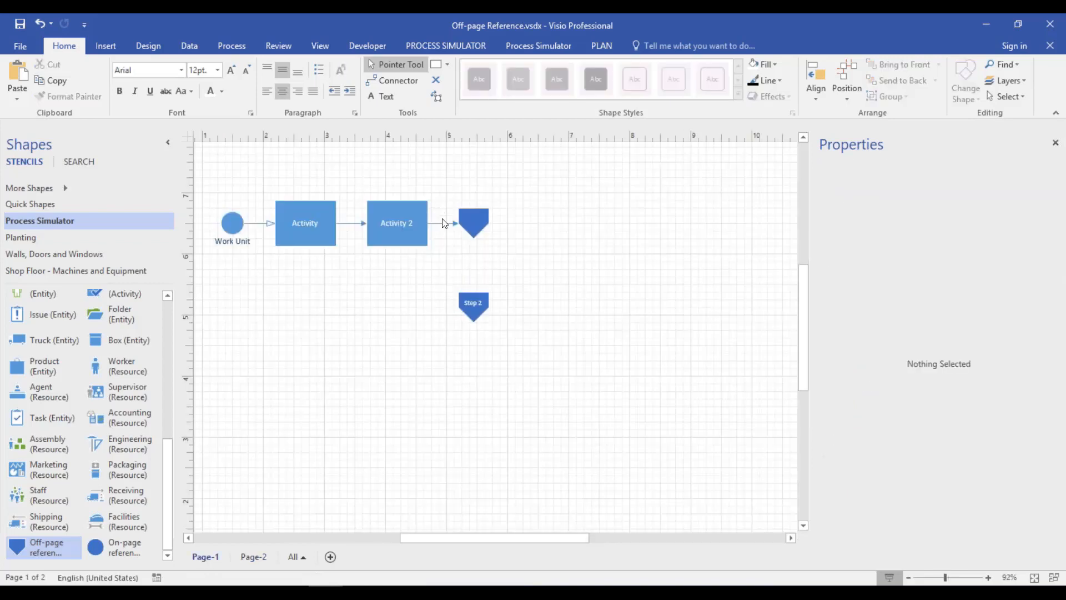